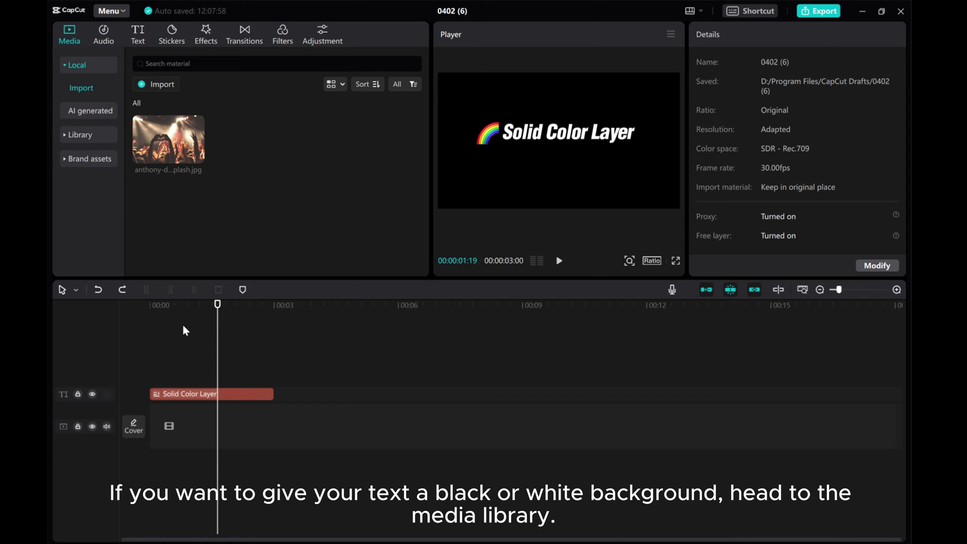
# Step: Open the Library's Background category and preview the plain white and black backgrounds
pyautogui.click(83, 135)
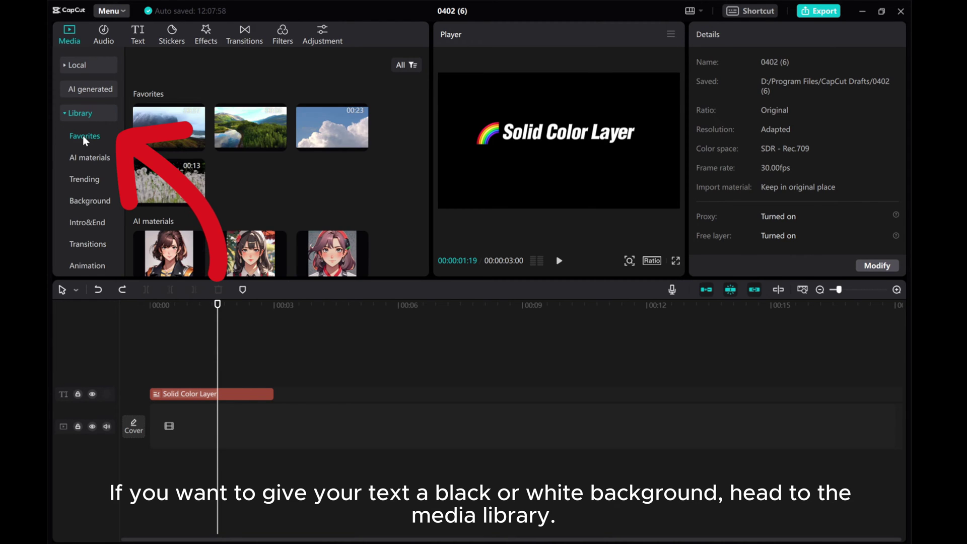
pyautogui.click(87, 200)
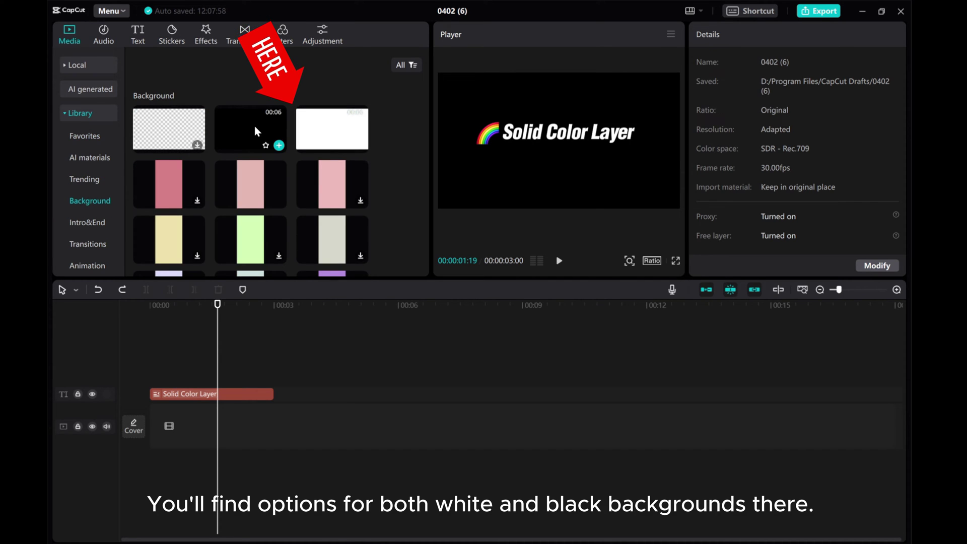
pyautogui.click(332, 128)
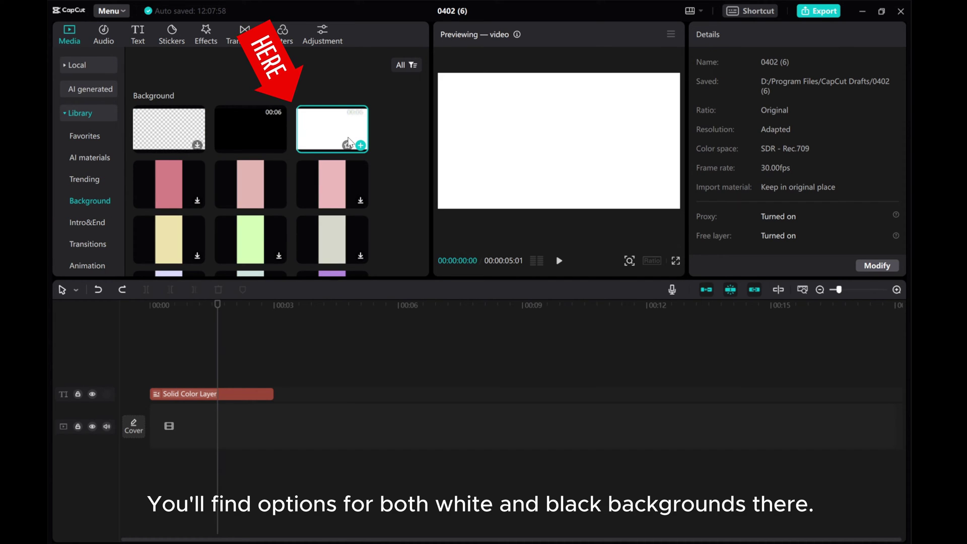
pyautogui.click(238, 132)
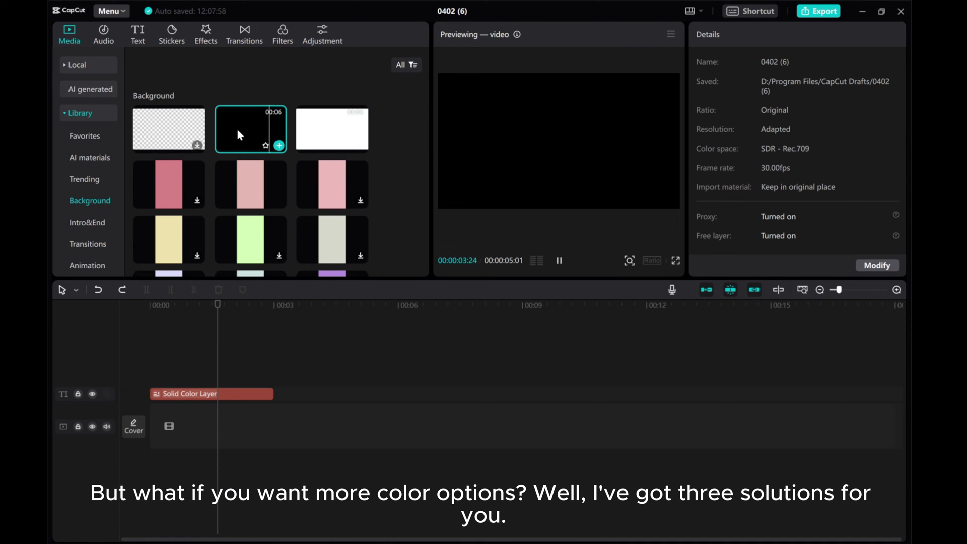
pyautogui.scroll(-5, 238, 221)
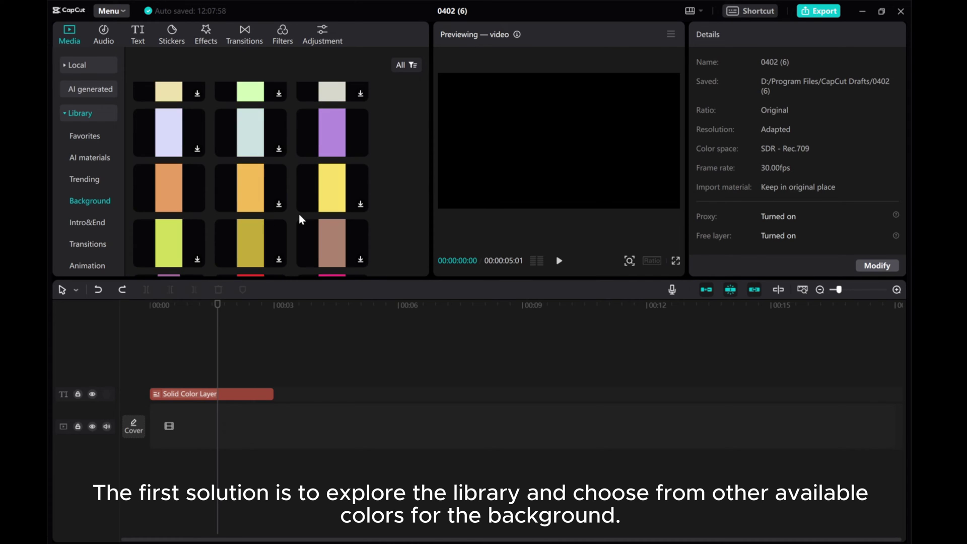
pyautogui.scroll(-2, 274, 210)
pyautogui.scroll(2, 263, 194)
pyautogui.click(360, 150)
pyautogui.moveTo(559, 223); pyautogui.dragTo(397, 205)
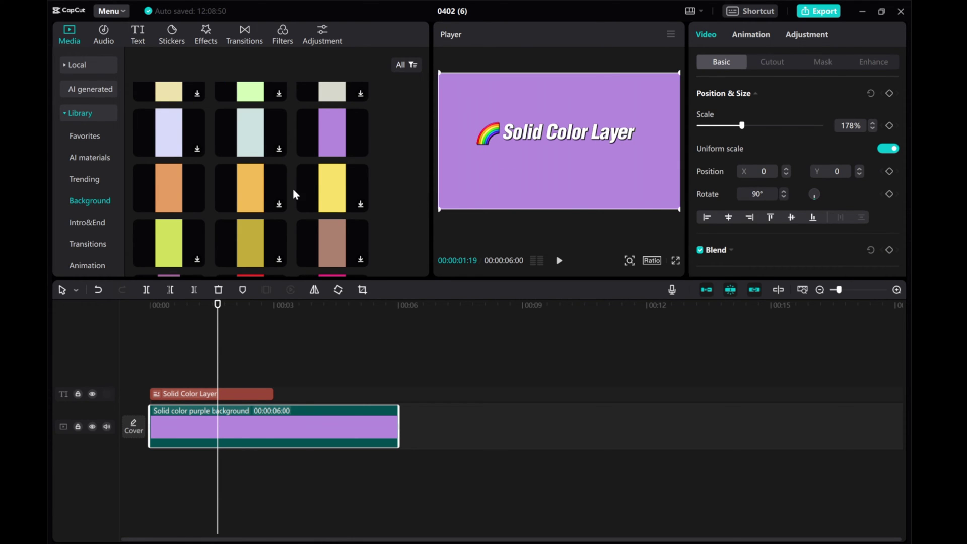
pyautogui.scroll(-1, 302, 187)
pyautogui.scroll(-1, 311, 186)
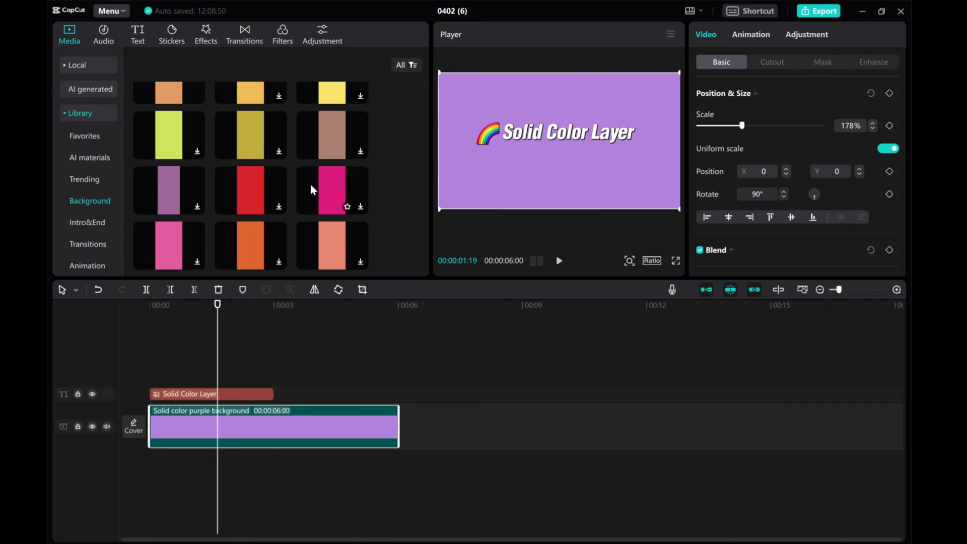
pyautogui.scroll(-1, 310, 187)
pyautogui.scroll(-1, 310, 189)
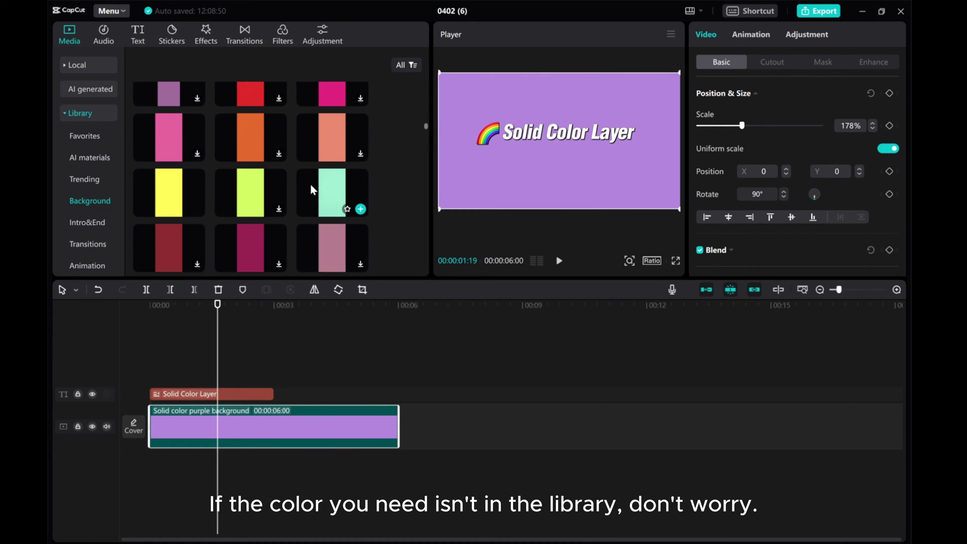
pyautogui.scroll(-1, 312, 189)
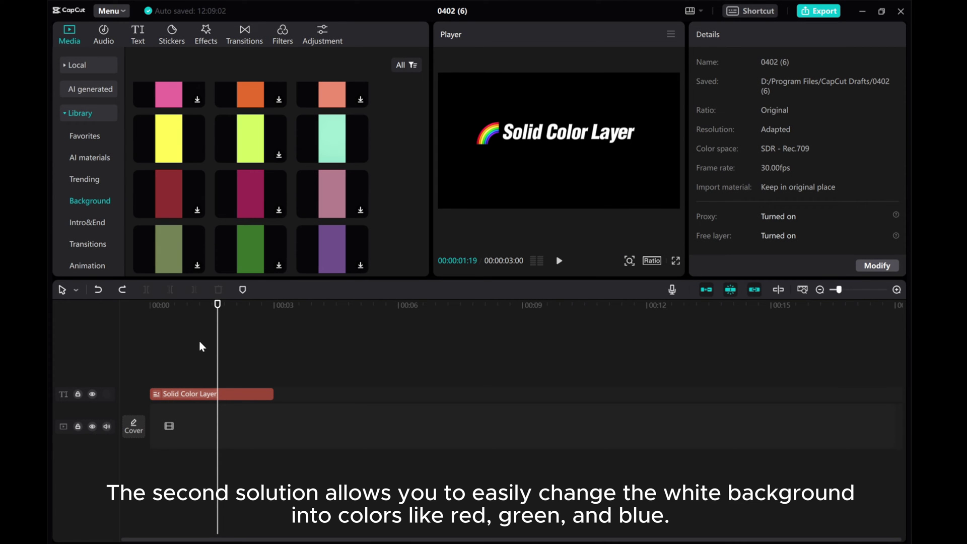
# Step: Add the white background clip to the main track beneath the Solid Color Layer text
pyautogui.scroll(-5, 225, 169)
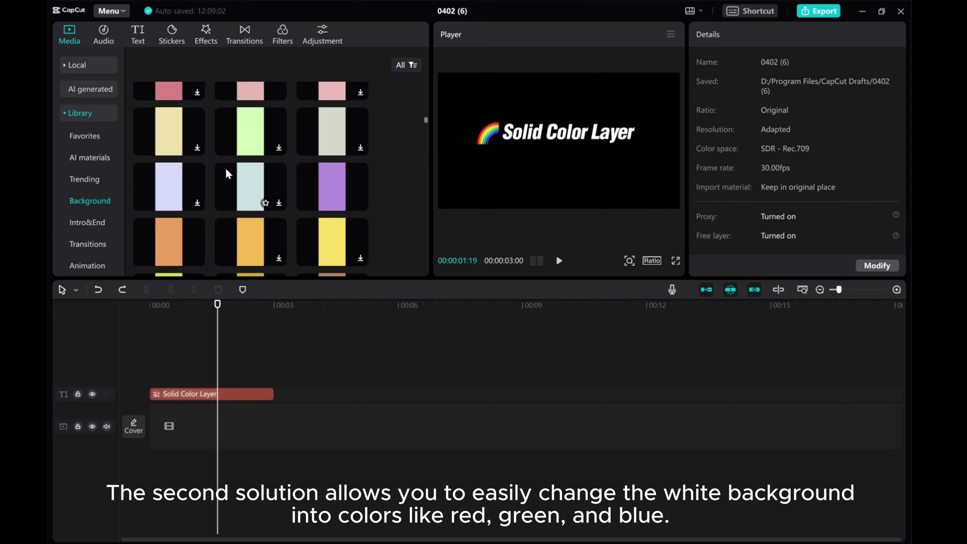
pyautogui.scroll(6, 226, 174)
pyautogui.scroll(-1, 226, 174)
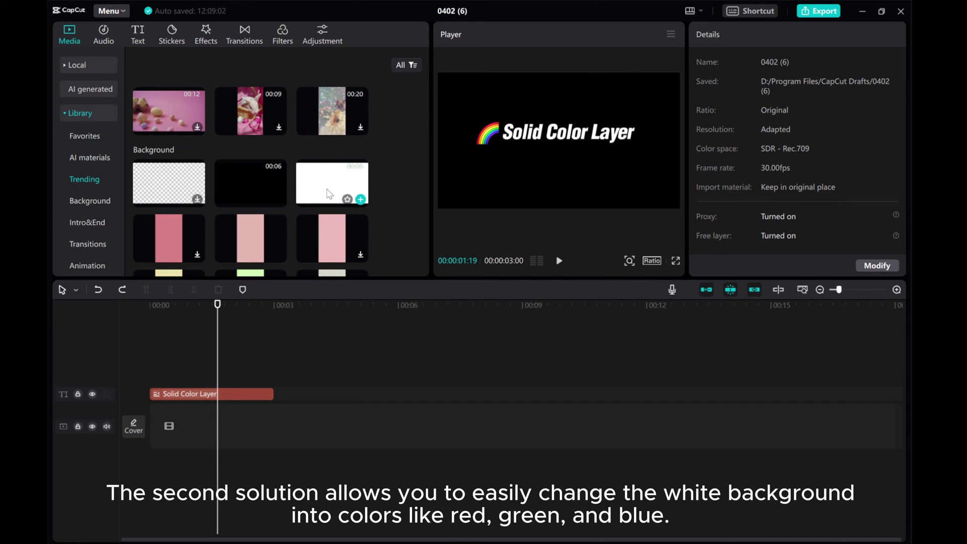
pyautogui.click(360, 199)
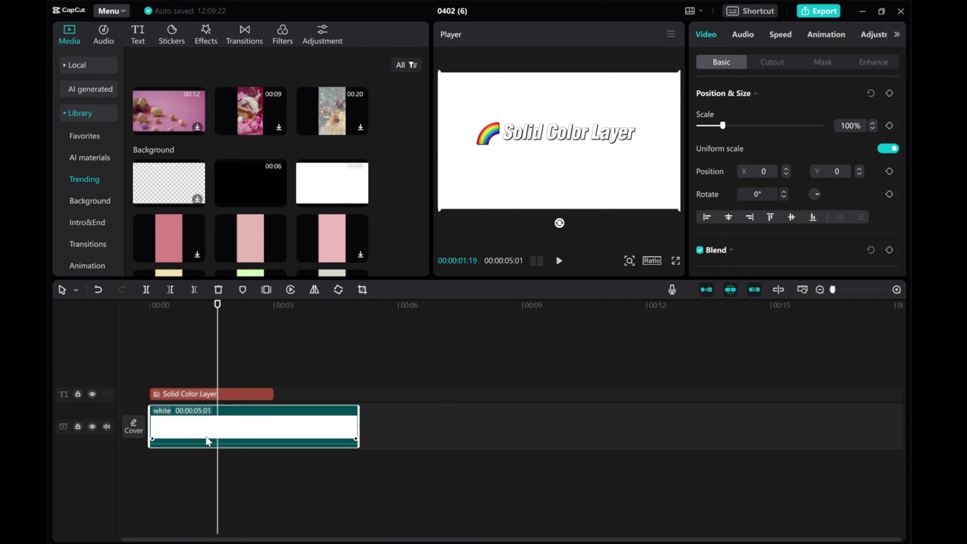
# Step: Open Curves for the white clip and nudge the red curve's top endpoint
pyautogui.click(873, 33)
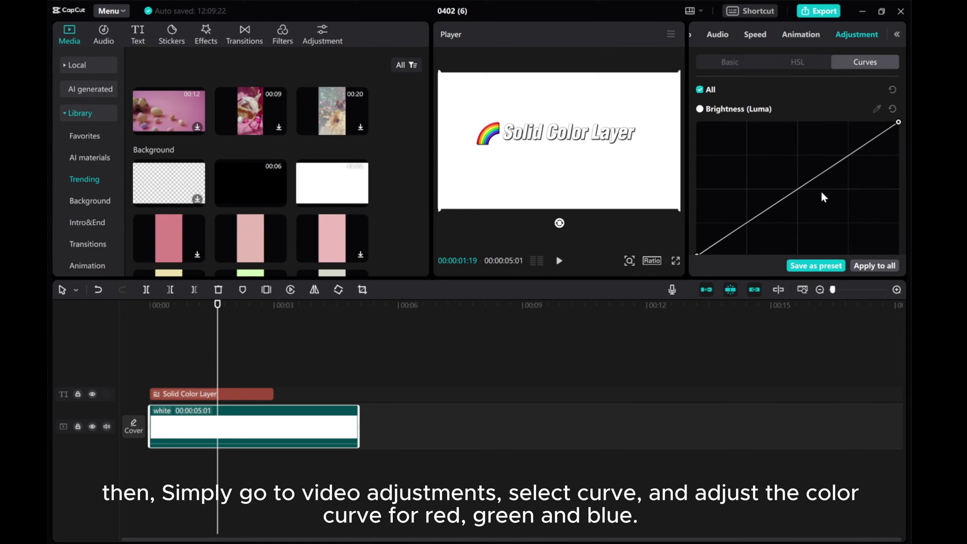
pyautogui.scroll(-3, 823, 181)
pyautogui.scroll(-2, 898, 196)
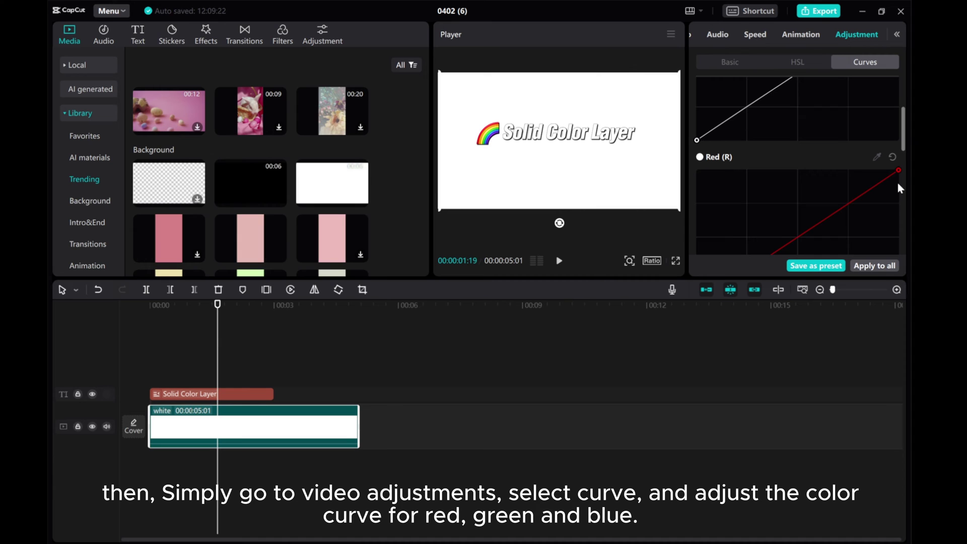
pyautogui.moveTo(896, 173)
pyautogui.mouseDown()
pyautogui.moveTo(709, 168)
pyautogui.moveTo(894, 178)
pyautogui.moveTo(897, 233)
pyautogui.moveTo(897, 169)
pyautogui.mouseUp()
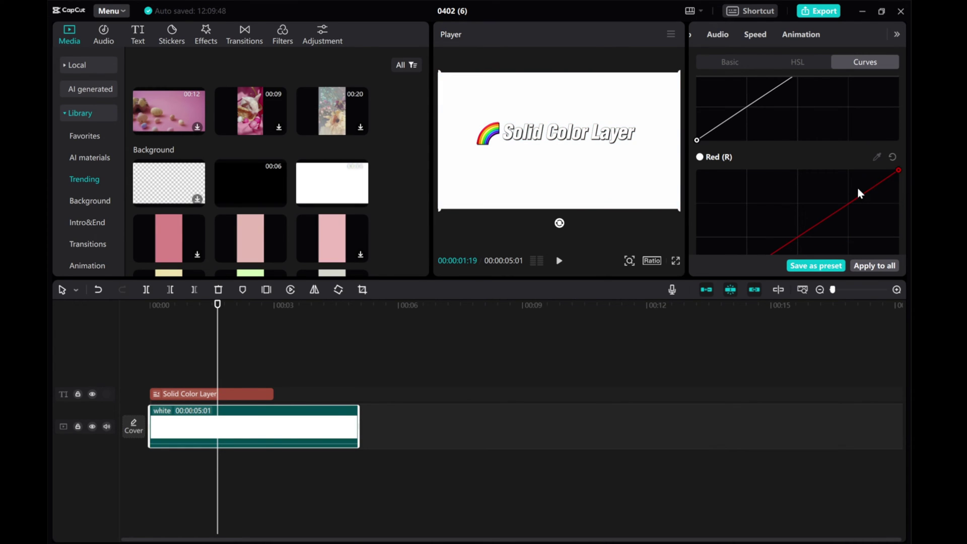
# Step: Adjust the green and blue curves' top points to tint the background pale lavender
pyautogui.scroll(-4, 856, 188)
pyautogui.scroll(-2, 862, 191)
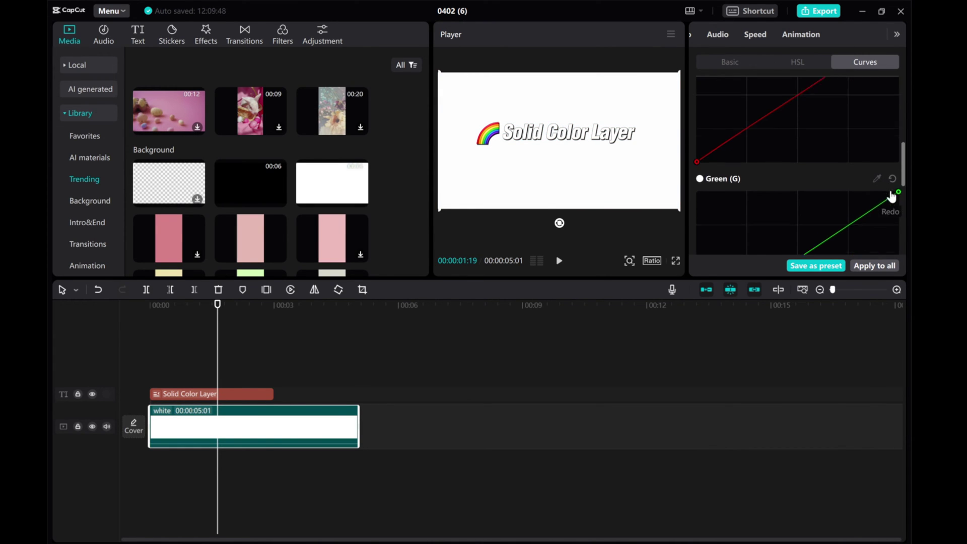
pyautogui.moveTo(898, 169)
pyautogui.mouseDown()
pyautogui.moveTo(701, 167)
pyautogui.moveTo(886, 169)
pyautogui.moveTo(899, 185)
pyautogui.moveTo(898, 225)
pyautogui.moveTo(900, 171)
pyautogui.mouseUp()
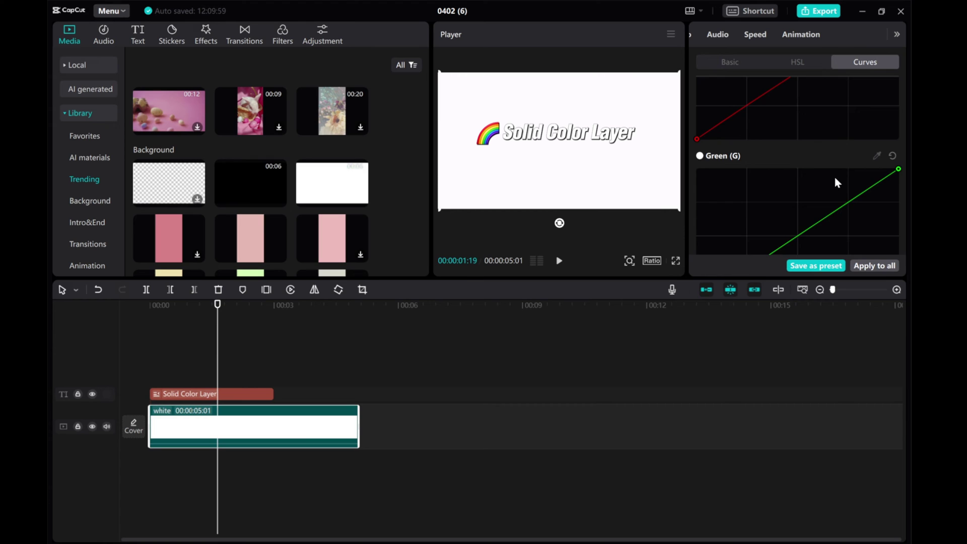
pyautogui.scroll(-3, 831, 181)
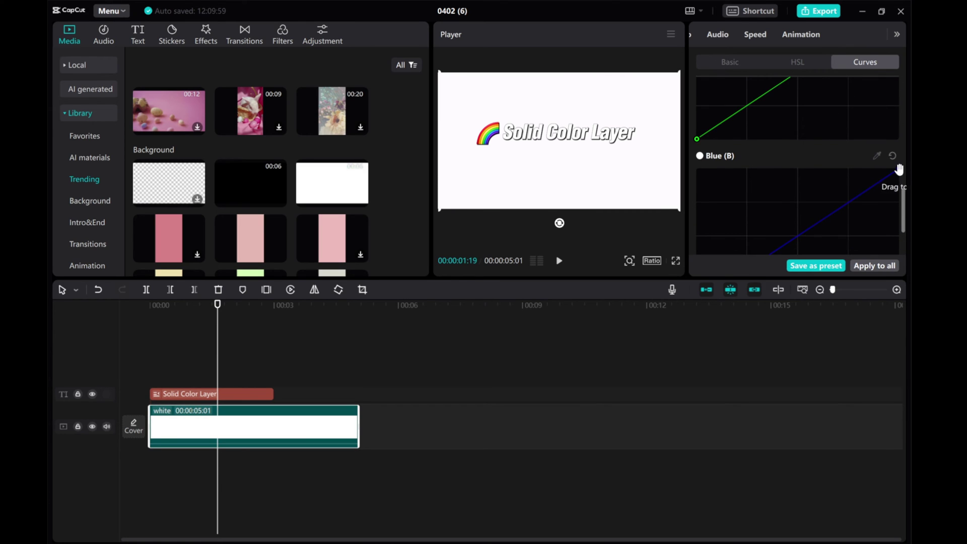
pyautogui.moveTo(899, 169)
pyautogui.mouseDown()
pyautogui.moveTo(707, 172)
pyautogui.moveTo(895, 172)
pyautogui.mouseUp()
pyautogui.moveTo(899, 220); pyautogui.dragTo(799, 161)
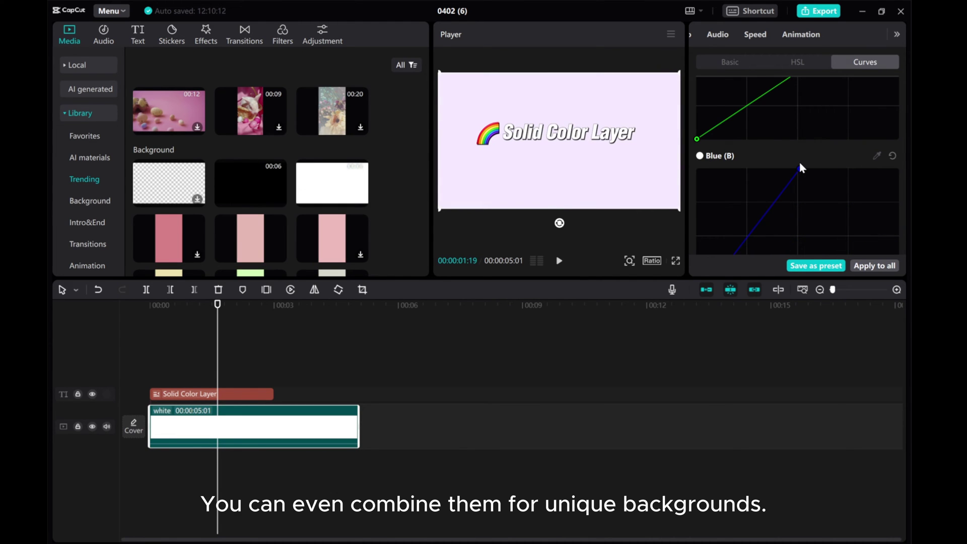
pyautogui.scroll(3, 837, 116)
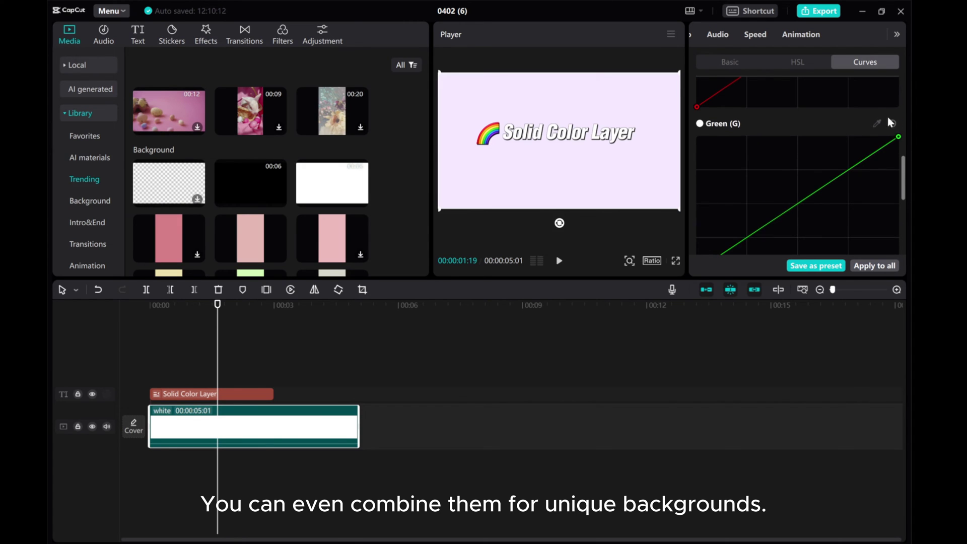
pyautogui.moveTo(898, 137); pyautogui.dragTo(902, 192)
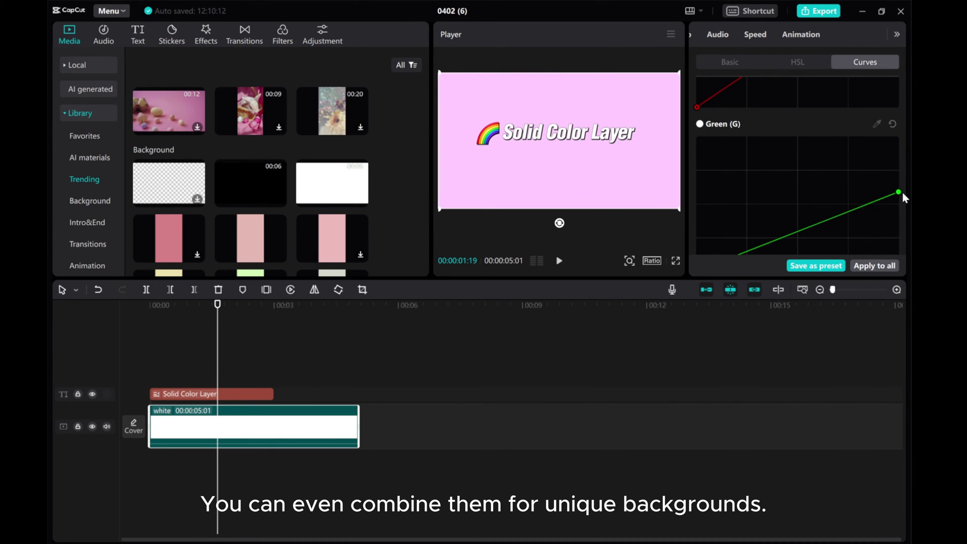
pyautogui.scroll(3, 870, 155)
pyautogui.scroll(2, 871, 160)
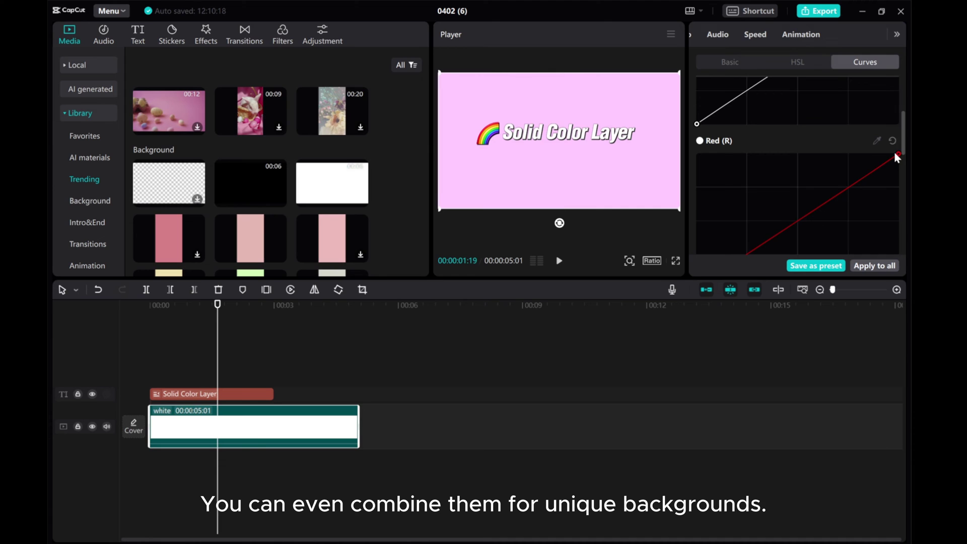
pyautogui.moveTo(897, 154); pyautogui.dragTo(823, 154)
pyautogui.scroll(2, 830, 181)
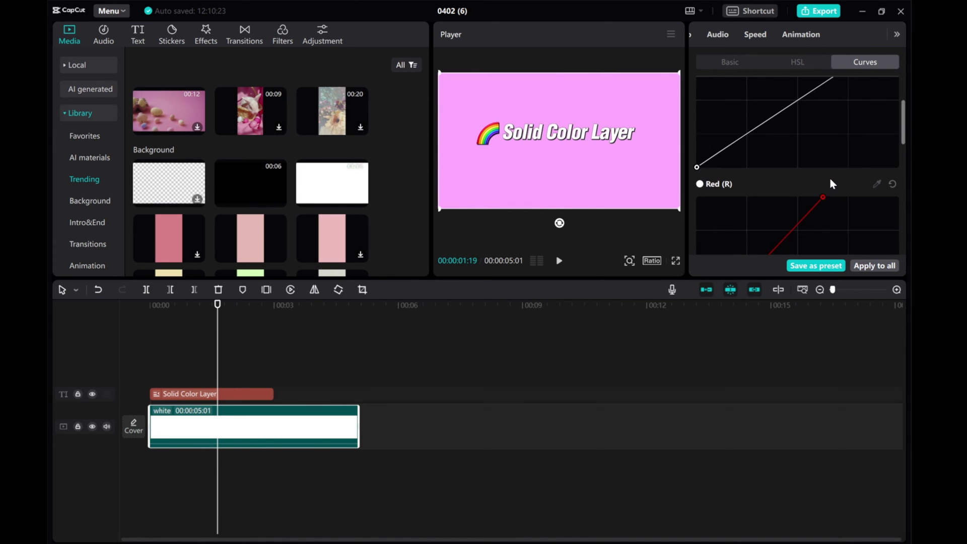
pyautogui.scroll(-4, 829, 178)
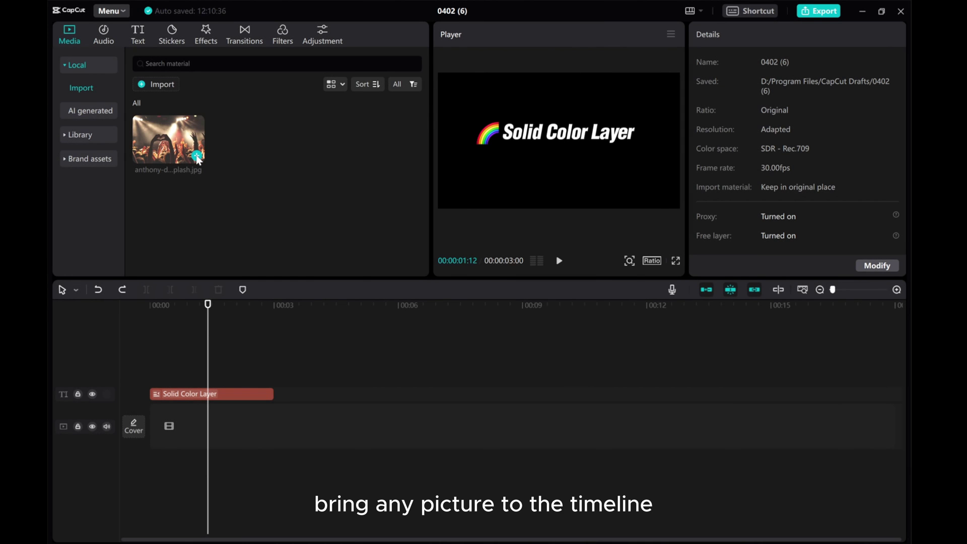
# Step: Add the concert photo to the main track and scale it down to 22%
pyautogui.click(197, 156)
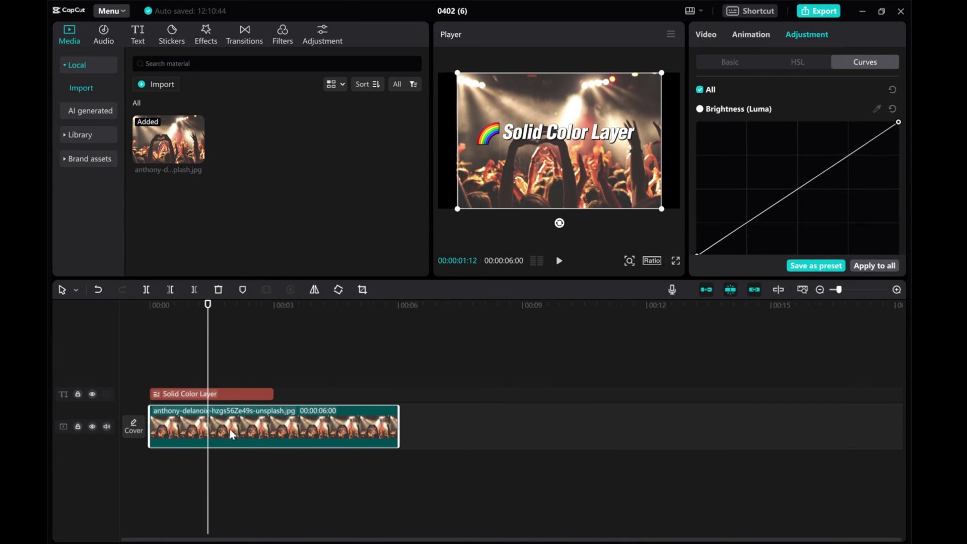
pyautogui.click(705, 34)
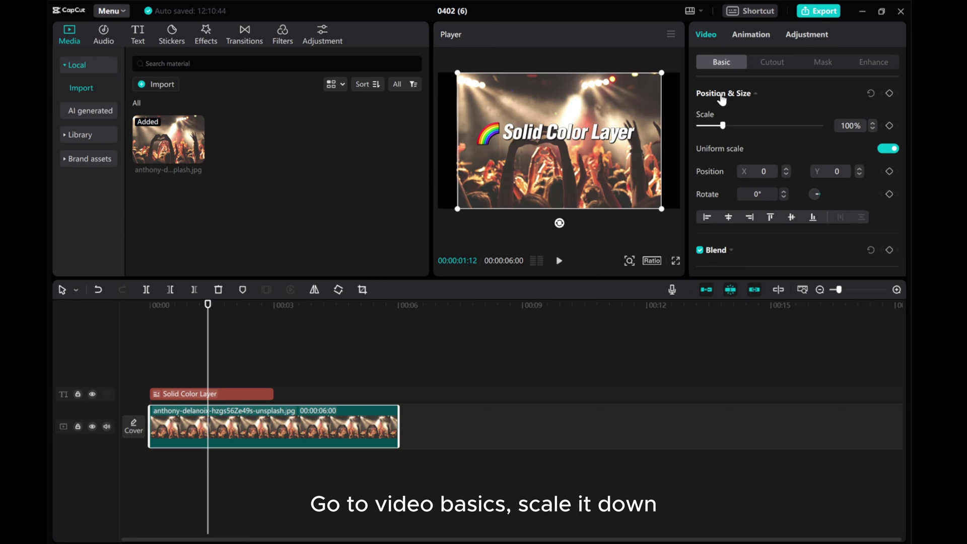
pyautogui.moveTo(725, 126); pyautogui.dragTo(705, 130)
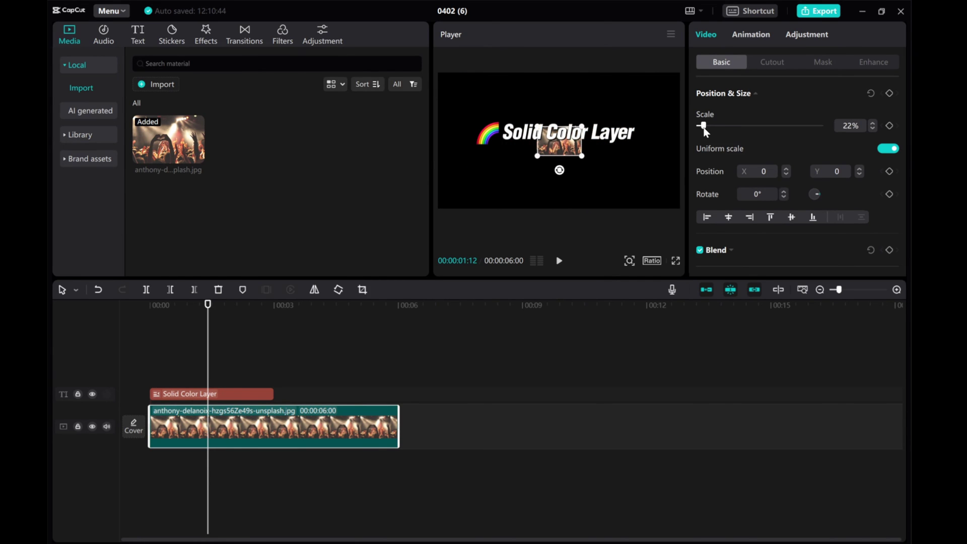
pyautogui.scroll(-3, 748, 150)
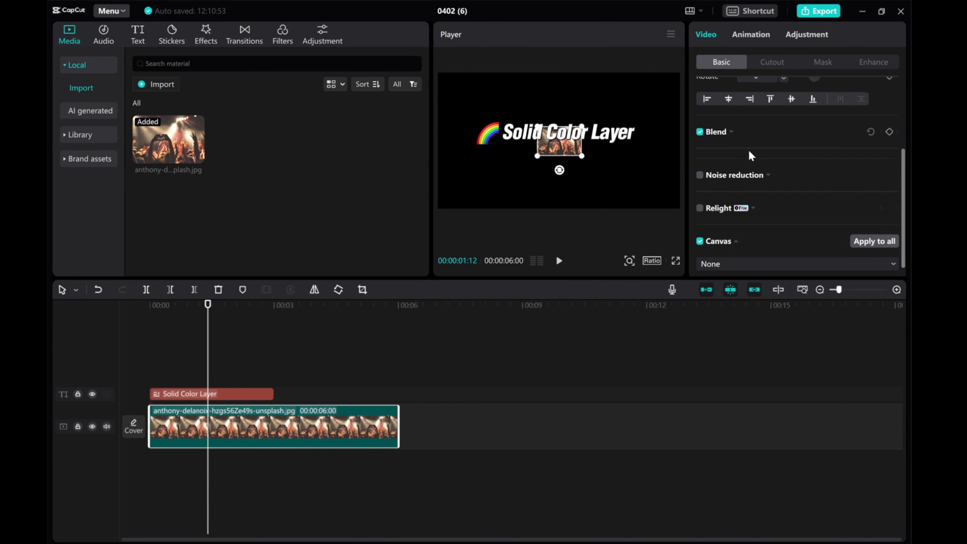
# Step: Set the canvas type to Color and settle on the salmon-pink swatch after trying orange and brown
pyautogui.click(738, 249)
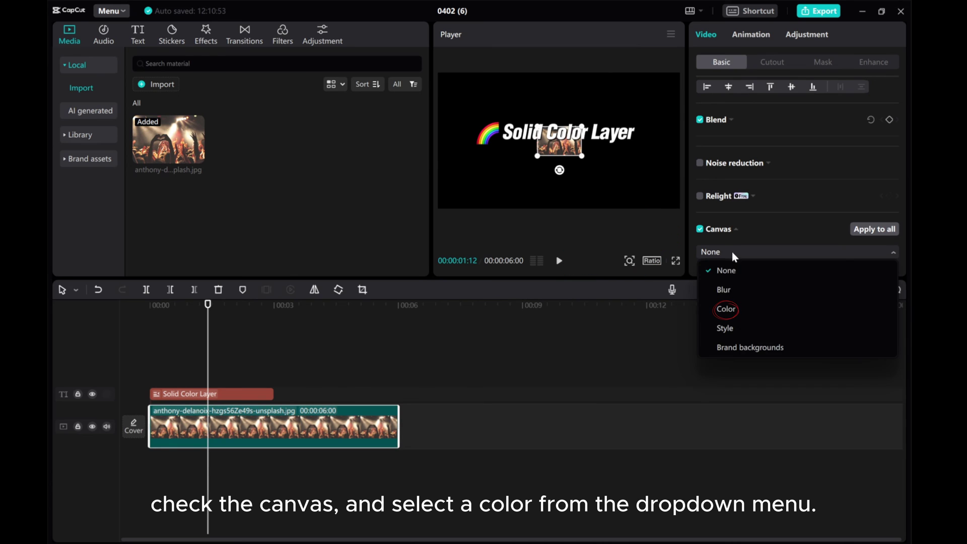
pyautogui.click(734, 309)
pyautogui.scroll(-3, 816, 222)
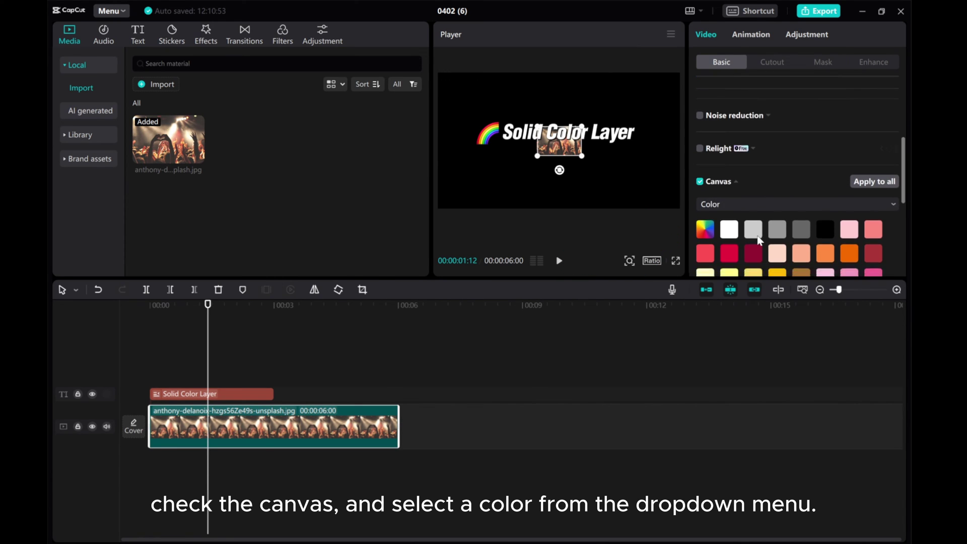
pyautogui.click(818, 217)
pyautogui.scroll(-1, 805, 201)
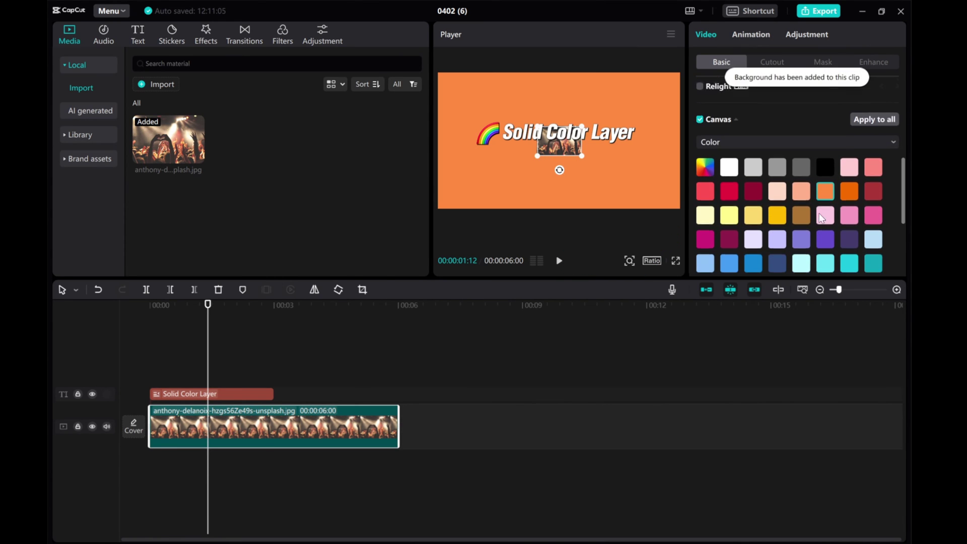
pyautogui.click(802, 197)
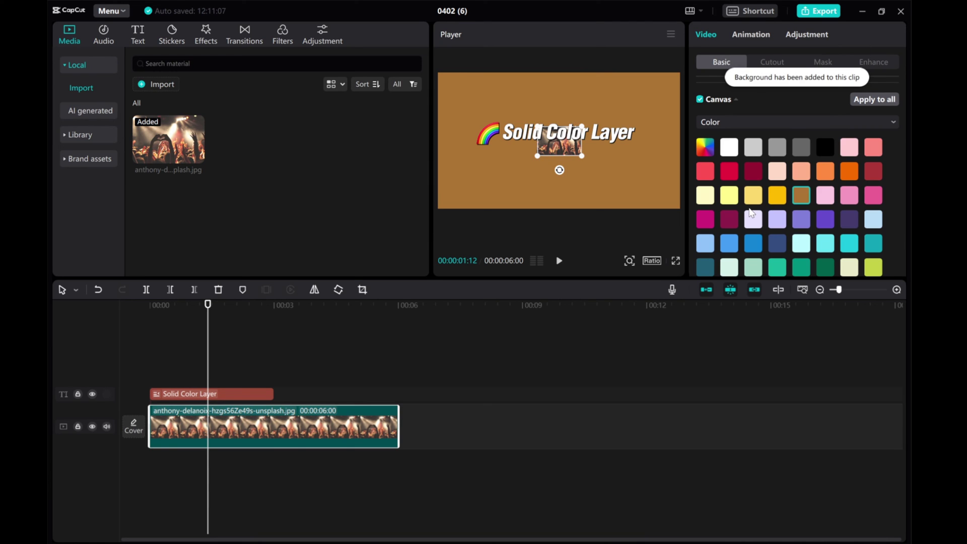
pyautogui.click(848, 245)
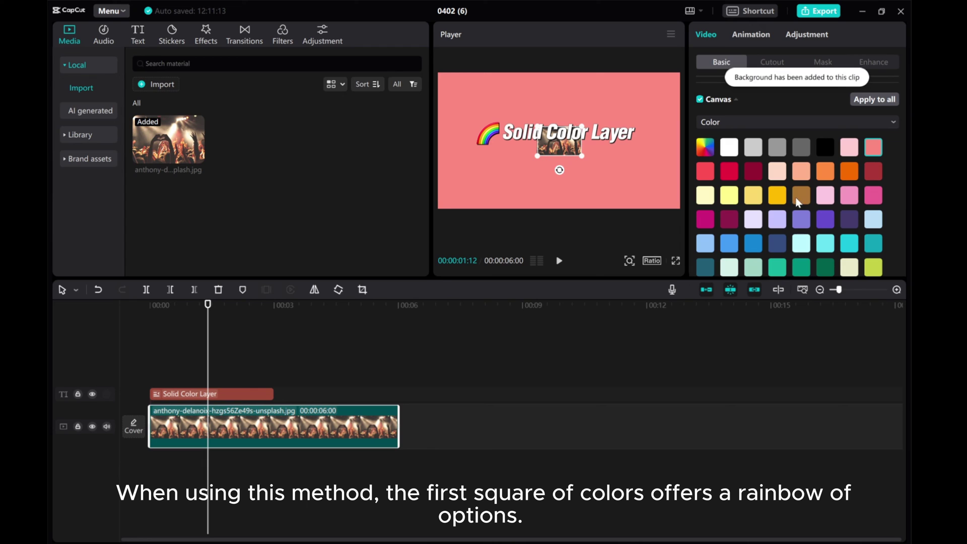
# Step: Give the canvas a custom cyan of RGB 0, 193, 205 sampled with the eyedropper
pyautogui.click(704, 148)
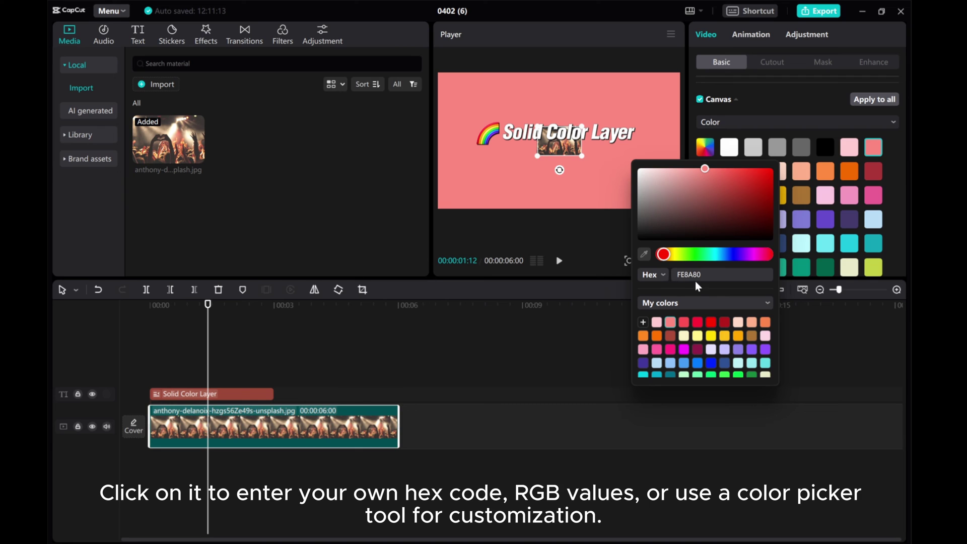
pyautogui.click(663, 275)
pyautogui.click(660, 312)
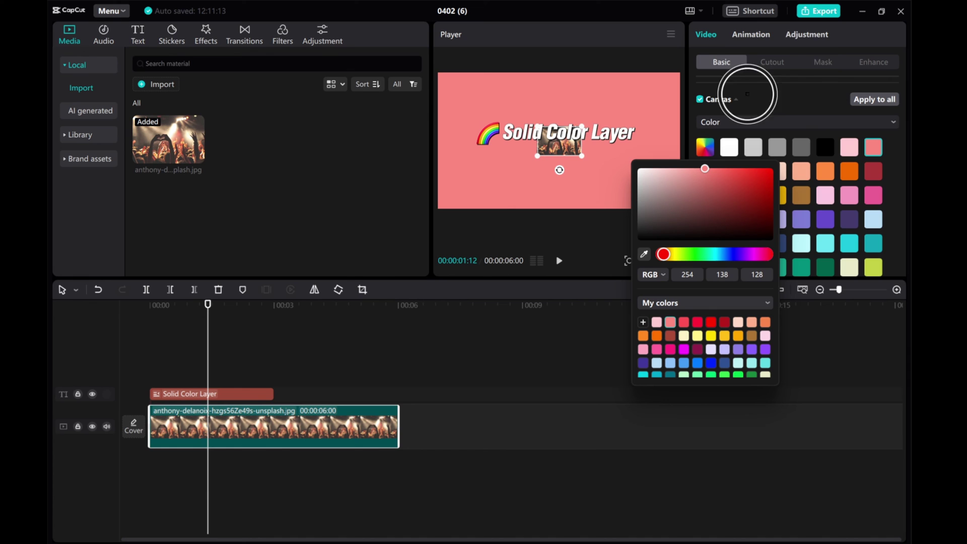
pyautogui.click(803, 15)
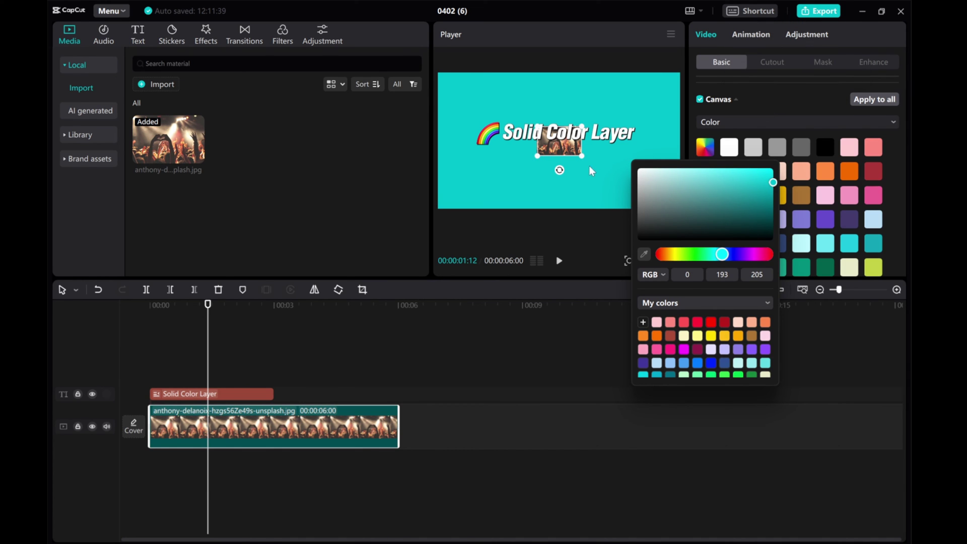
pyautogui.click(563, 148)
# Step: Drag the concert photo off the left edge of the frame to X -2437, Y -362
pyautogui.click(562, 148)
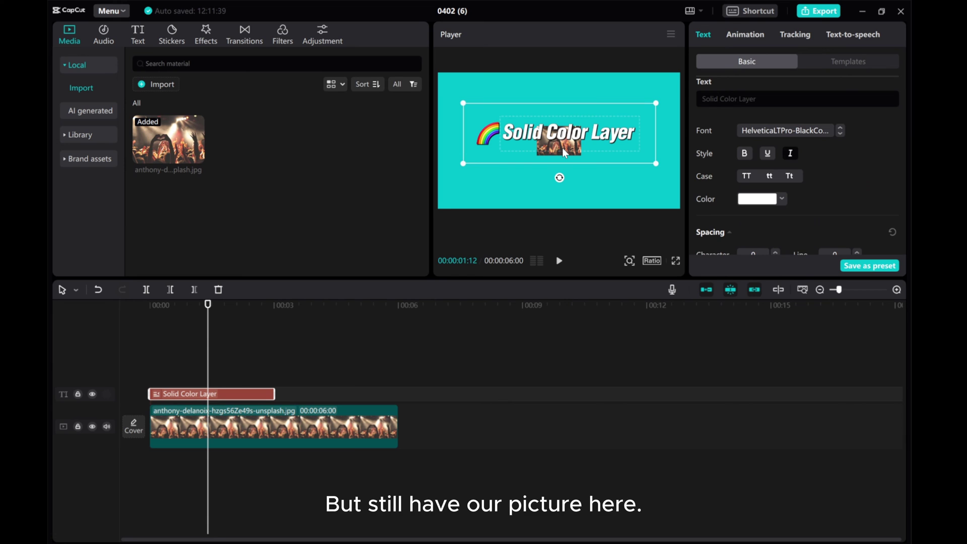
pyautogui.click(554, 154)
pyautogui.moveTo(564, 147); pyautogui.dragTo(436, 168)
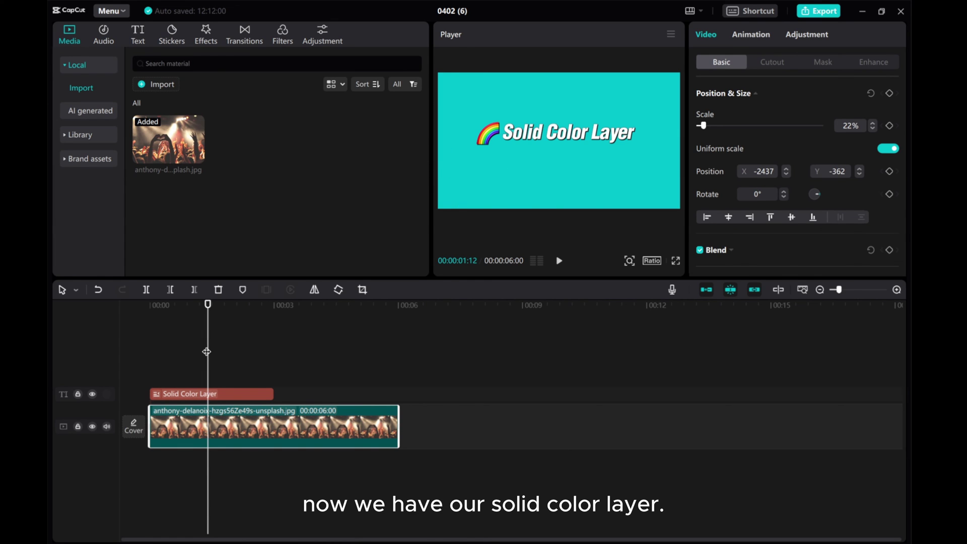
# Step: Trim the photo clip to end at 3 seconds and play back from the start
pyautogui.moveTo(207, 347); pyautogui.dragTo(274, 365)
pyautogui.click(194, 289)
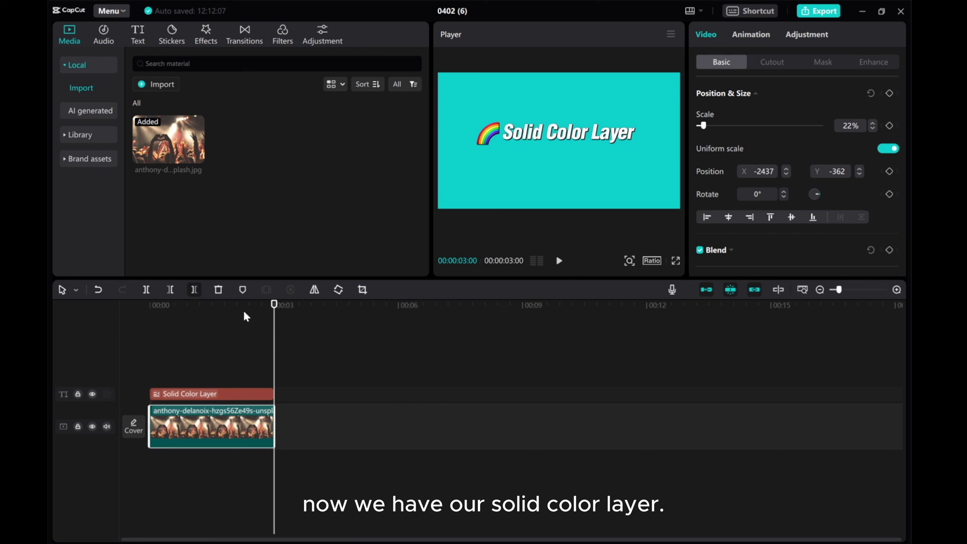
pyautogui.moveTo(274, 327); pyautogui.dragTo(113, 339)
pyautogui.click(560, 263)
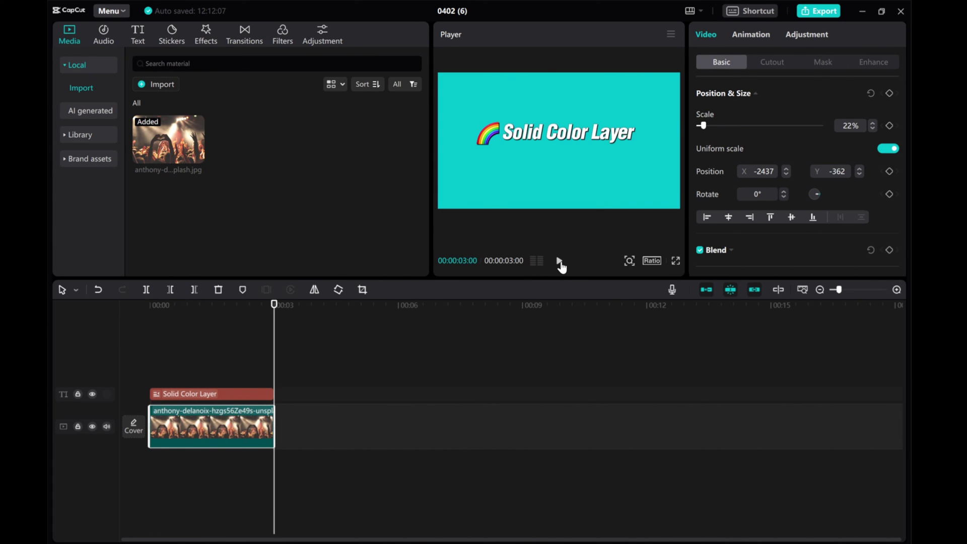
# Step: Combine the title and photo clips into Compound clip1 and play it from the start
pyautogui.click(313, 434)
pyautogui.click(214, 407)
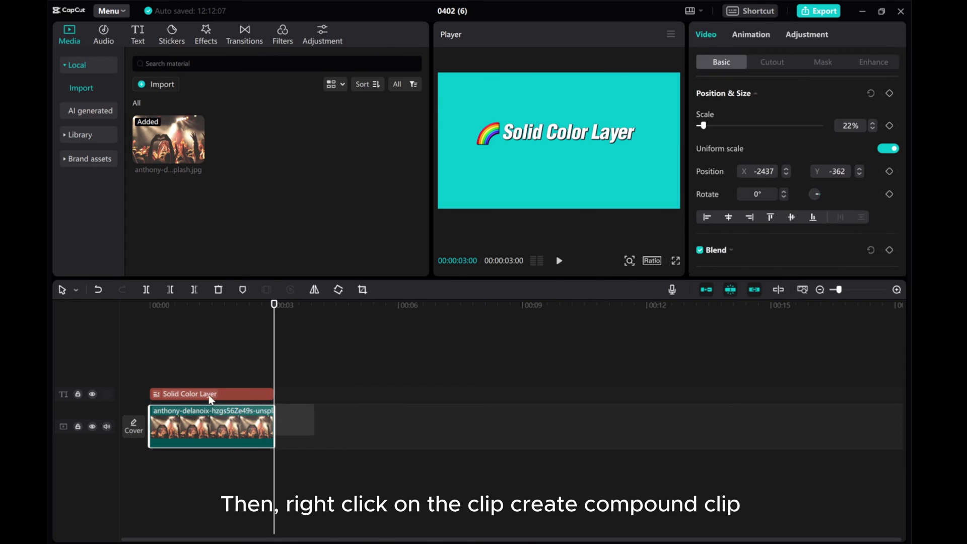
pyautogui.keyDown('ctrl'); pyautogui.click(207, 390); pyautogui.keyUp('ctrl')
pyautogui.rightClick(219, 393)
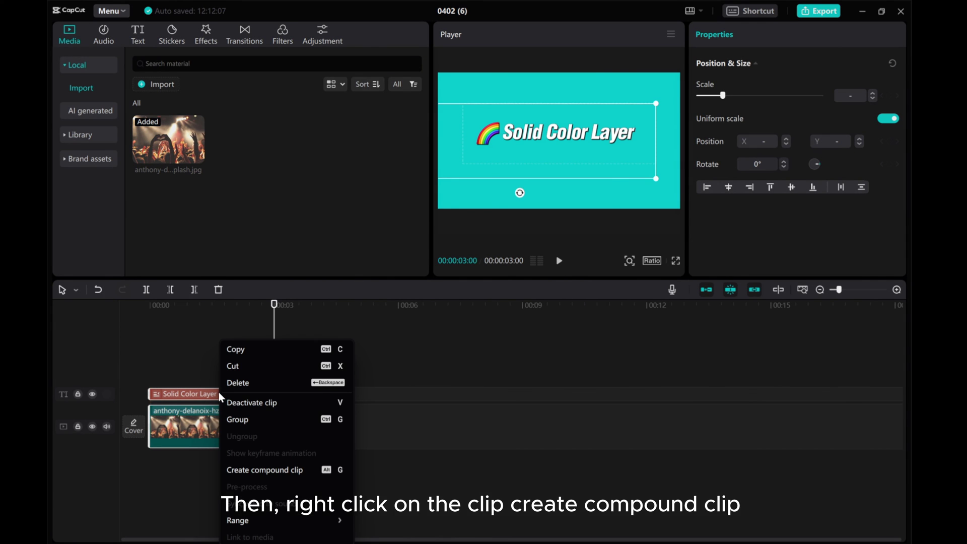
pyautogui.click(274, 473)
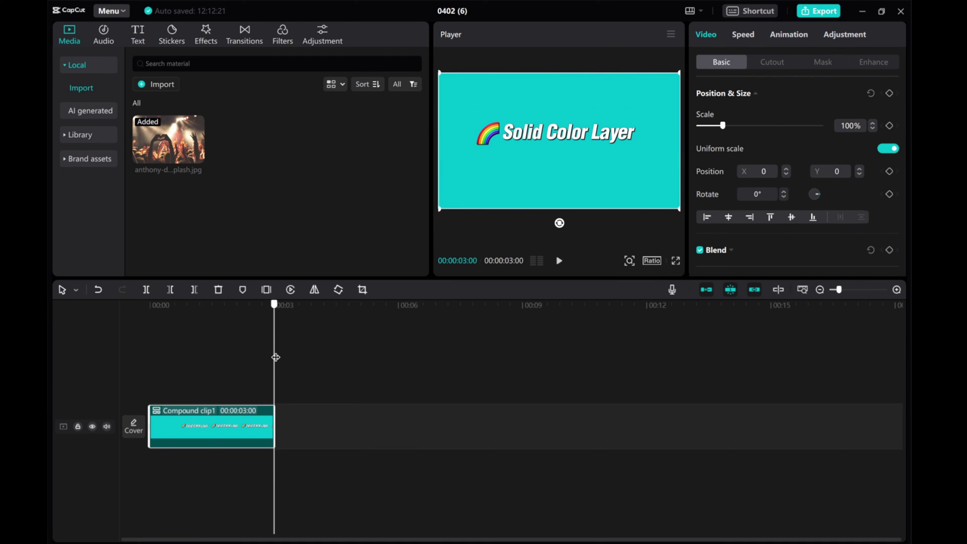
pyautogui.moveTo(276, 357); pyautogui.dragTo(86, 354)
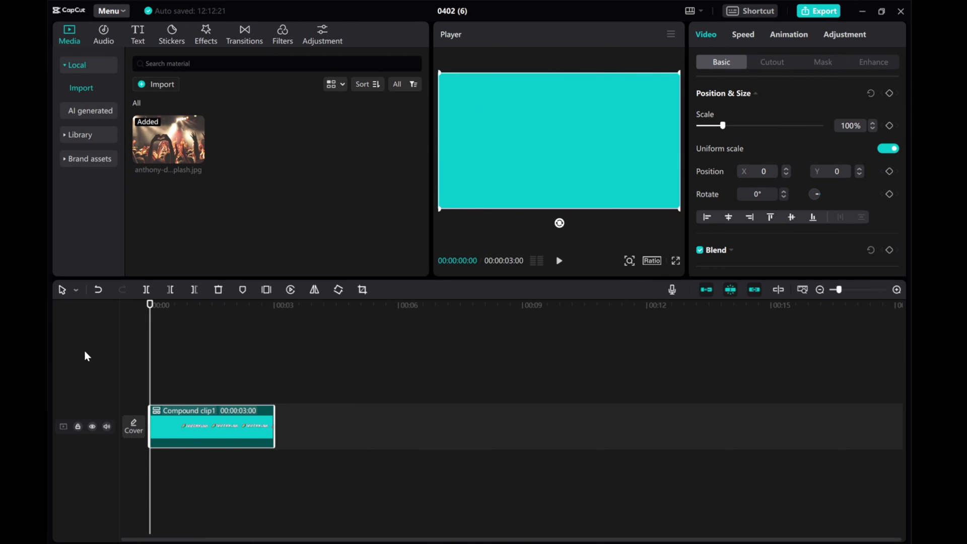
pyautogui.click(560, 262)
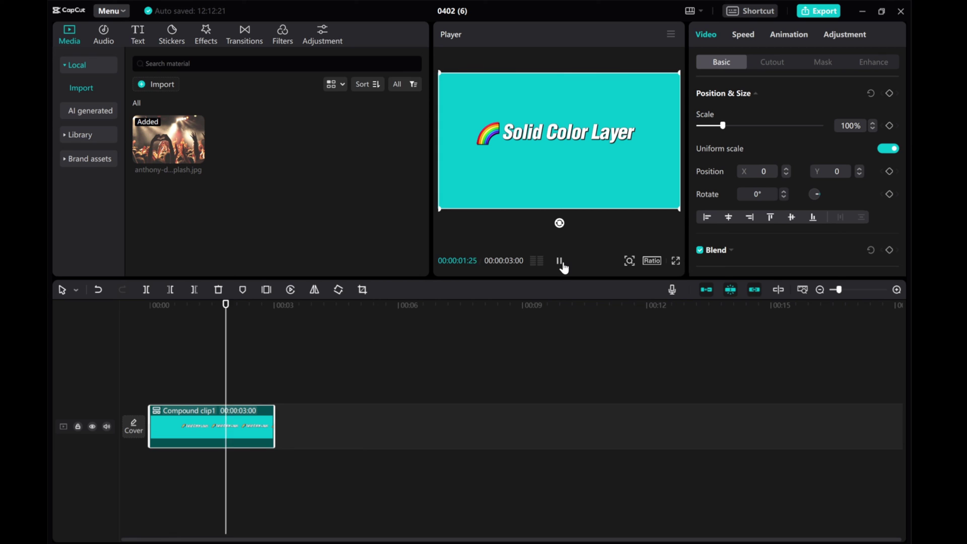